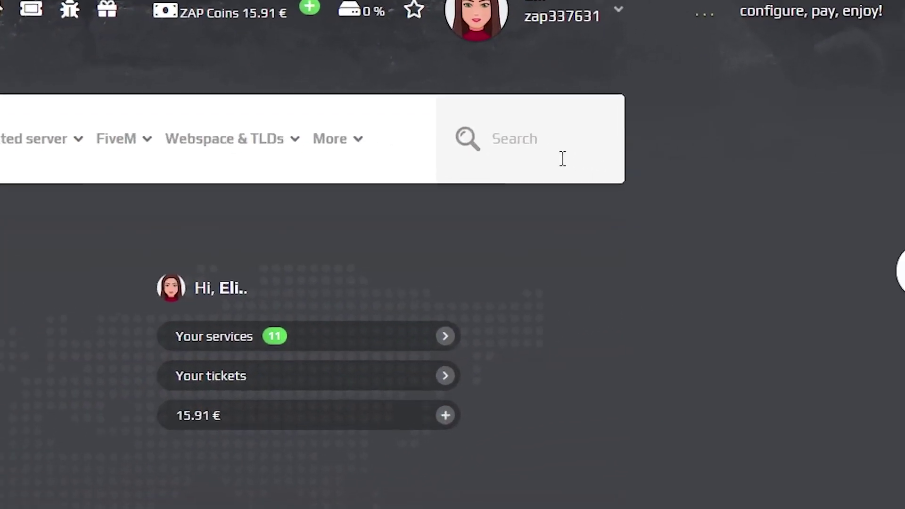
{"action": "type", "text": "Longvinter"}
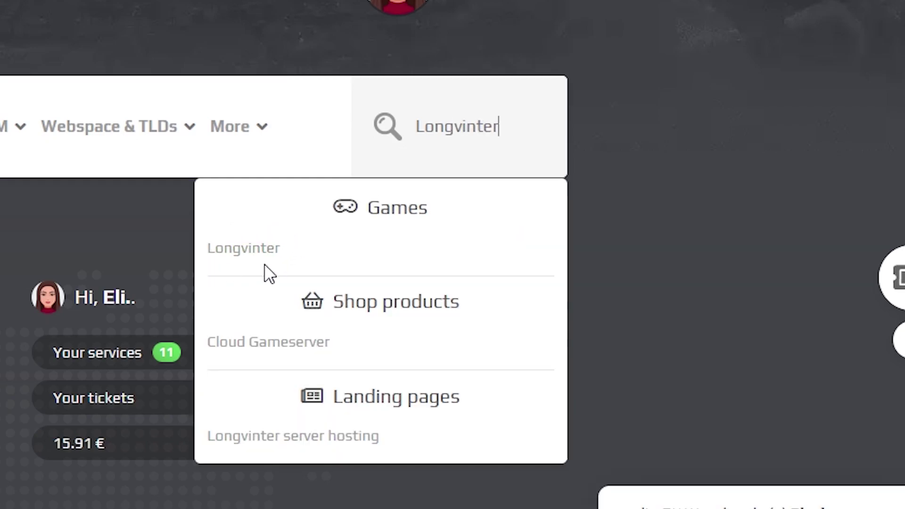
Open the Longvinter server hosting result and start its order to reach location choices
{"action": "left_click", "coordinate": [244, 248]}
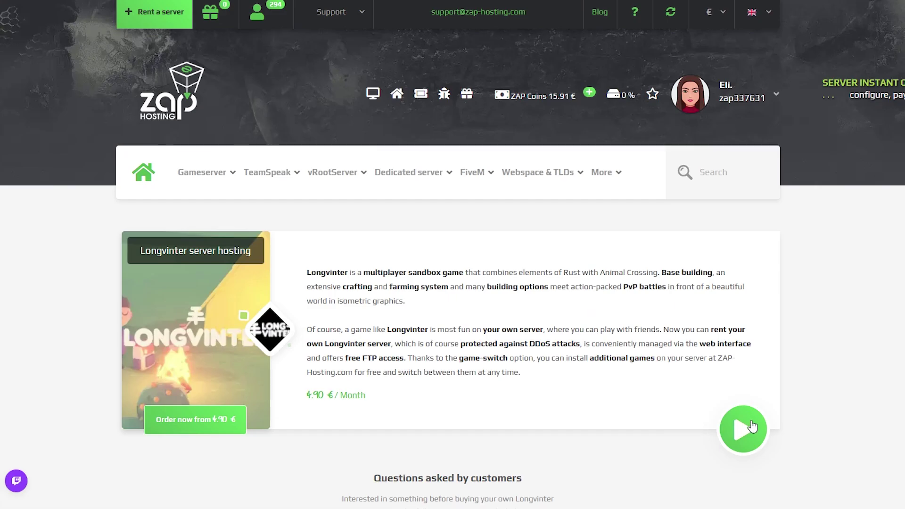
{"action": "left_click", "coordinate": [743, 428]}
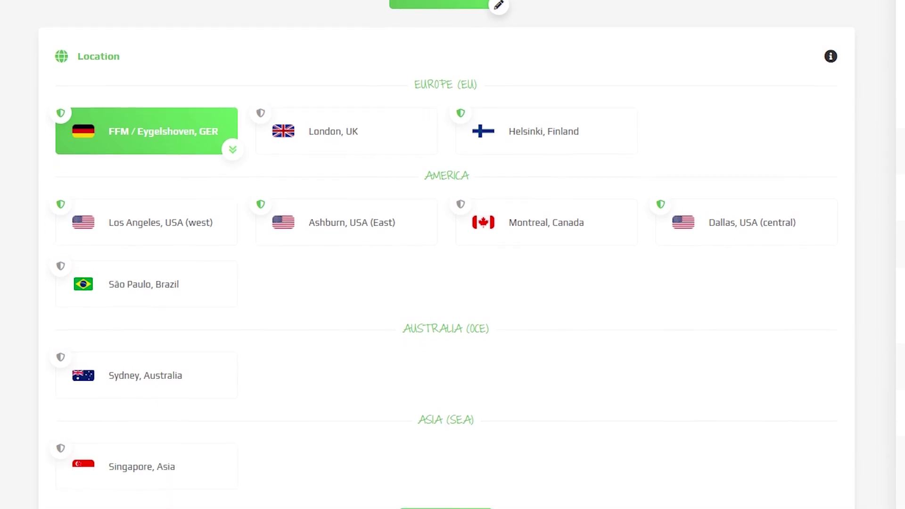
{"action": "scroll", "coordinate": [452, 255], "scroll_direction": "down", "scroll_amount": 5}
{"action": "scroll", "coordinate": [453, 255], "scroll_direction": "down", "scroll_amount": 2}
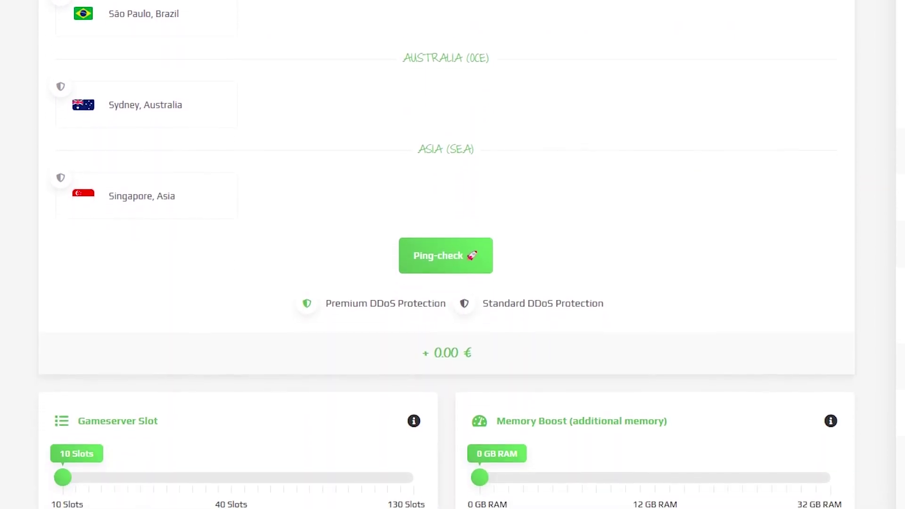
{"action": "scroll", "coordinate": [453, 255], "scroll_direction": "down", "scroll_amount": 2}
{"action": "scroll", "coordinate": [452, 255], "scroll_direction": "down", "scroll_amount": 2}
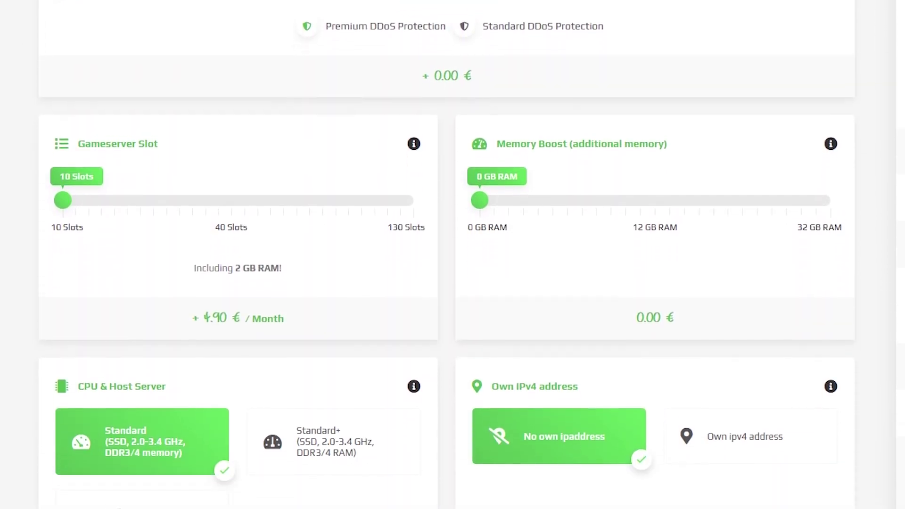
{"action": "scroll", "coordinate": [452, 255], "scroll_direction": "down", "scroll_amount": 2}
{"action": "scroll", "coordinate": [453, 254], "scroll_direction": "down", "scroll_amount": 1}
{"action": "scroll", "coordinate": [452, 254], "scroll_direction": "down", "scroll_amount": 1}
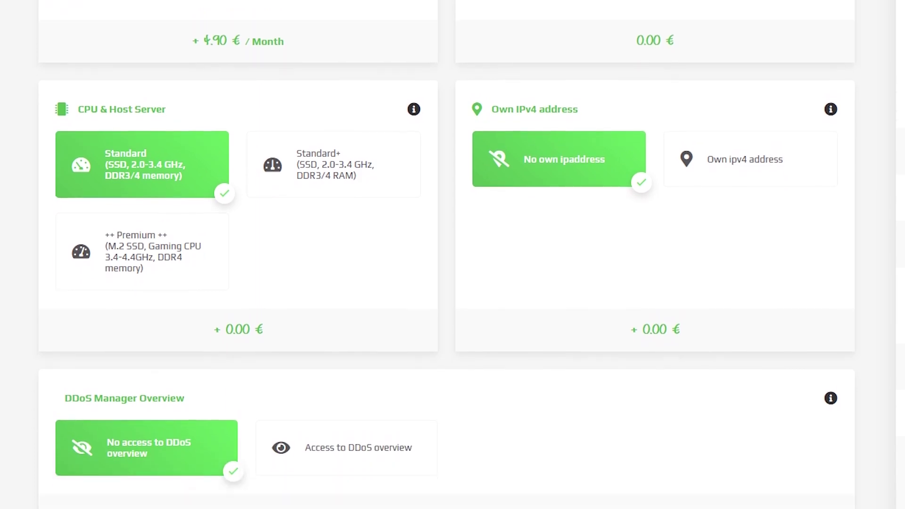
{"action": "scroll", "coordinate": [453, 255], "scroll_direction": "down", "scroll_amount": 1}
{"action": "scroll", "coordinate": [452, 255], "scroll_direction": "down", "scroll_amount": 1}
{"action": "scroll", "coordinate": [452, 255], "scroll_direction": "down", "scroll_amount": 1}
{"action": "scroll", "coordinate": [452, 255], "scroll_direction": "down", "scroll_amount": 1}
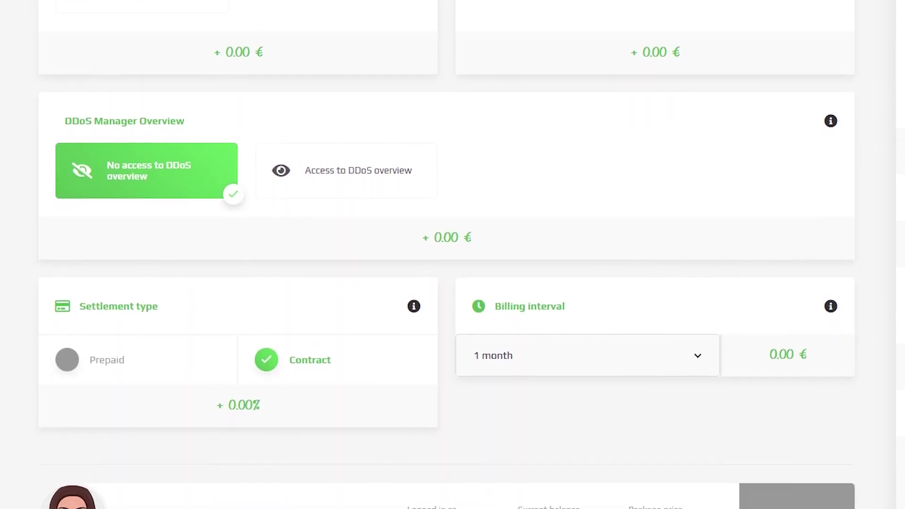
{"action": "scroll", "coordinate": [453, 255], "scroll_direction": "down", "scroll_amount": 1}
{"action": "scroll", "coordinate": [452, 255], "scroll_direction": "down", "scroll_amount": 1}
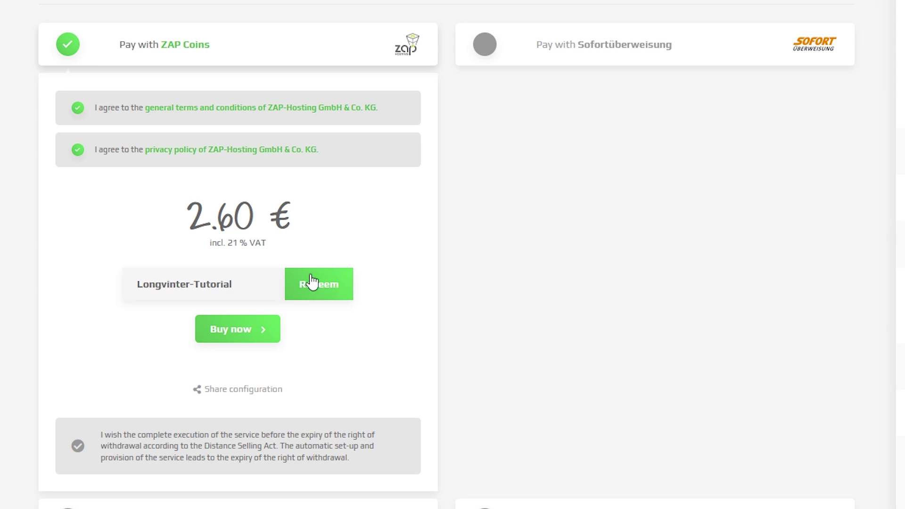
Redeem the Longvinter-Tutorial voucher, halving the price to 1.30 €
{"action": "left_click", "coordinate": [304, 288]}
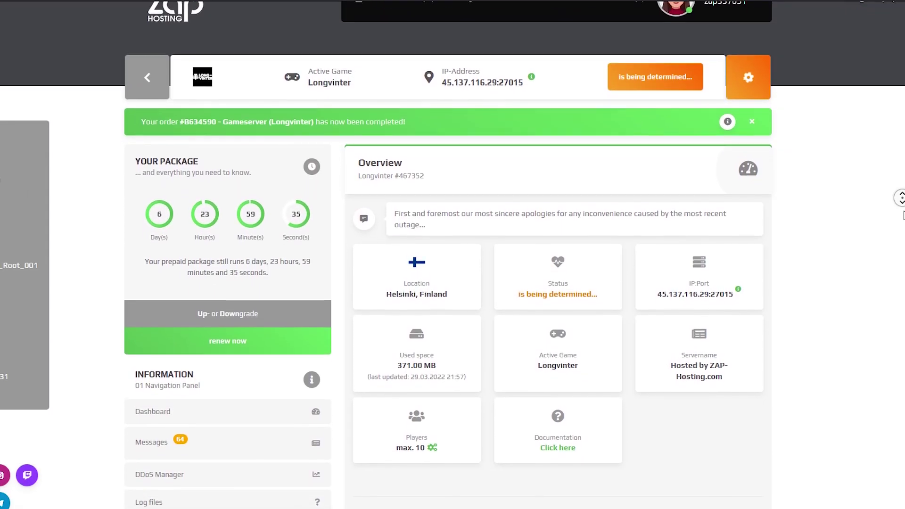
Open the Settings page in the Longvinter server dashboard's Settings section
{"action": "middle_click", "coordinate": [400, 158]}
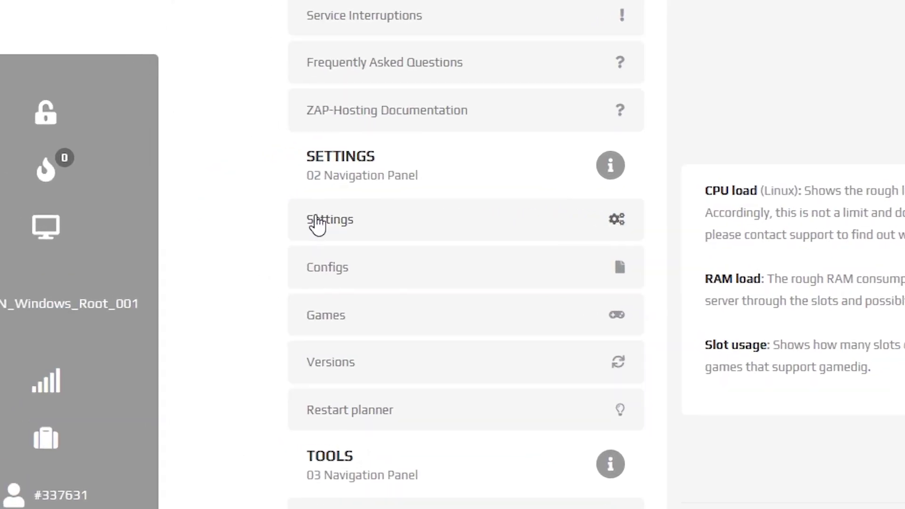
{"action": "left_click", "coordinate": [343, 230]}
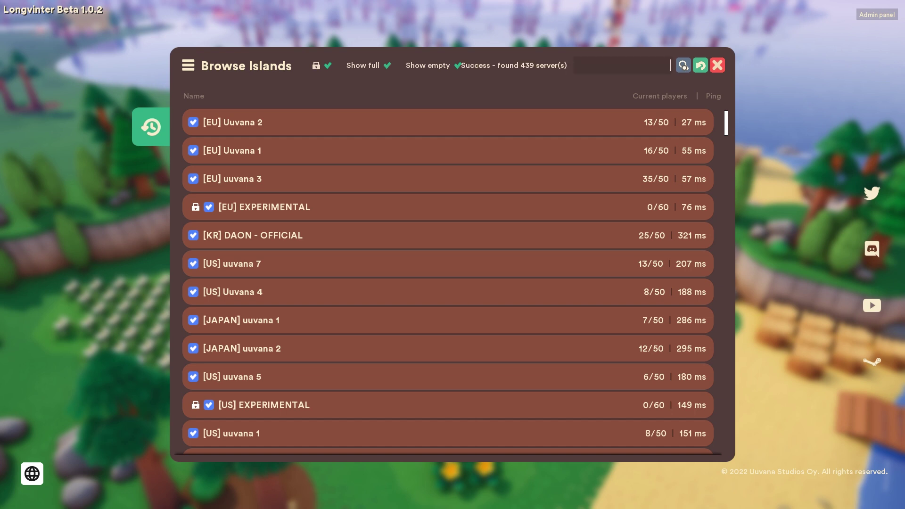
{"action": "type", "text": "Z"}
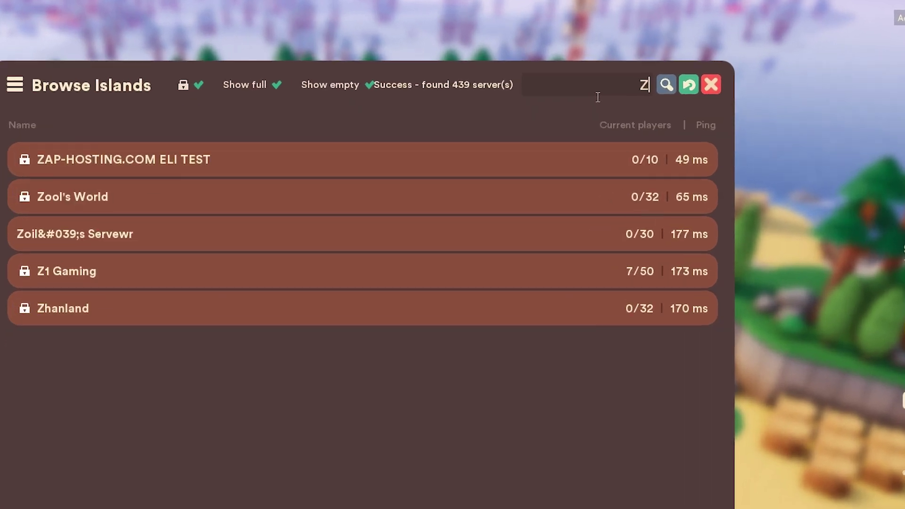
{"action": "type", "text": "AP-HOSTING"}
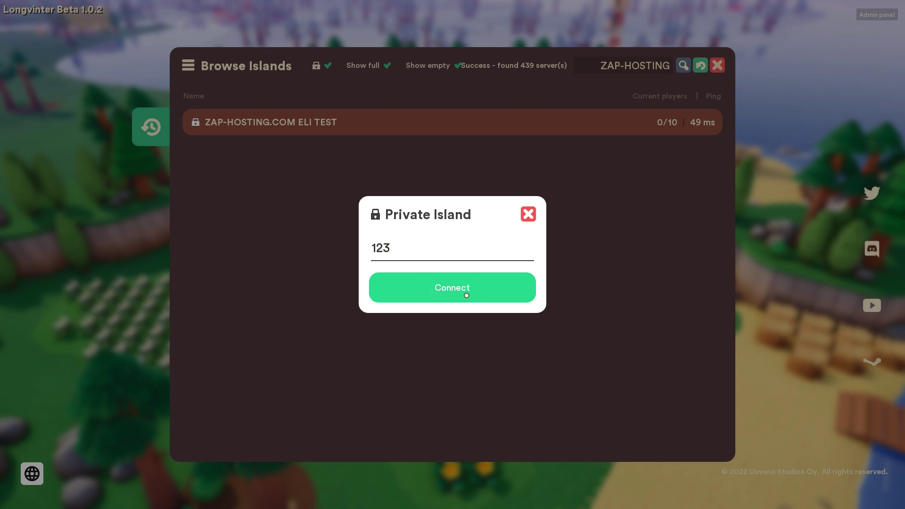
{"action": "left_click", "coordinate": [437, 288]}
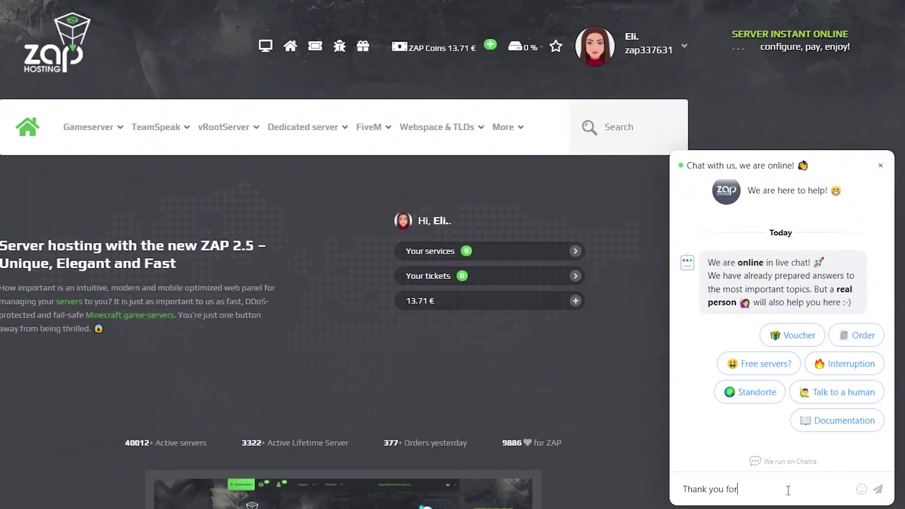
{"action": "type", "text": "r helping ZAP"}
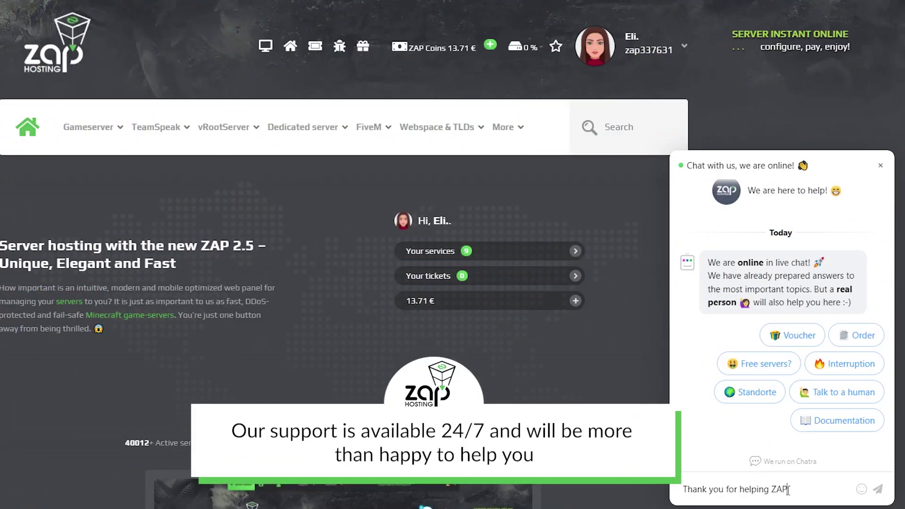
{"action": "type", "text": "! <3"}
Send the thank-you to support, then walk the character north across the island
{"action": "key", "text": "Return"}
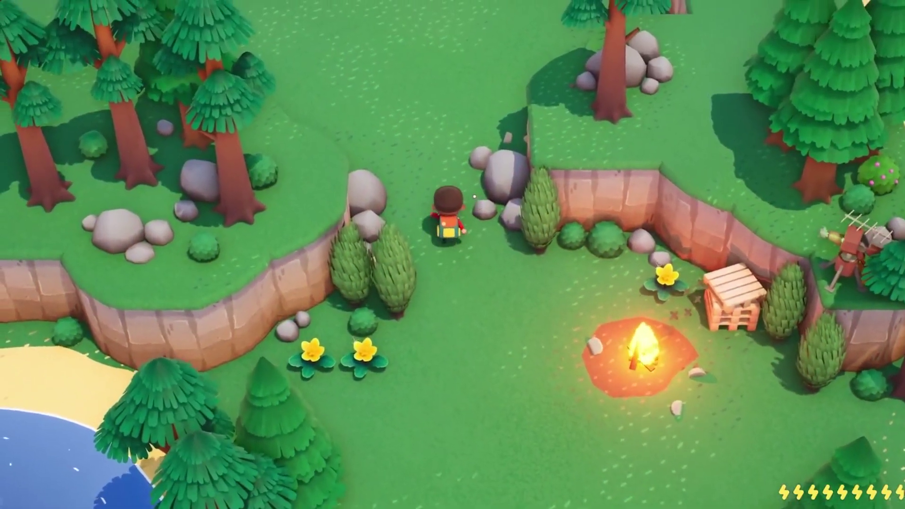
{"action": "key", "text": "w"}
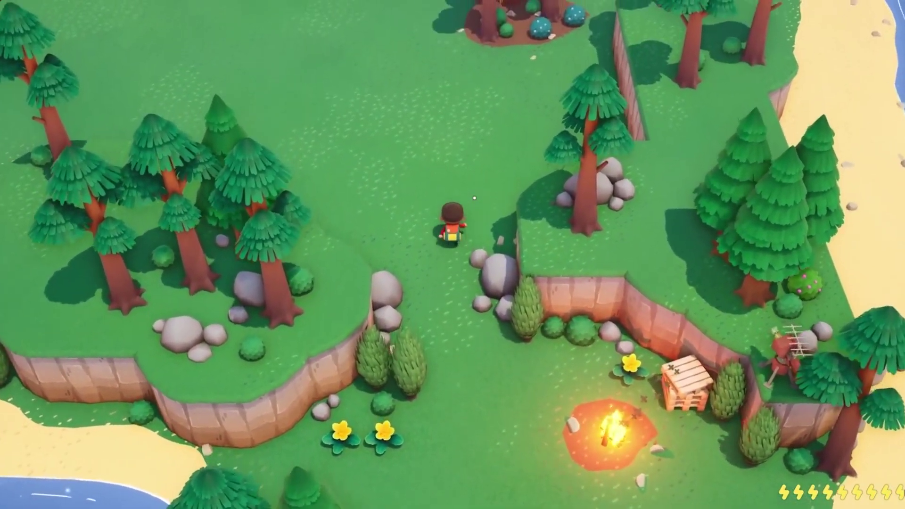